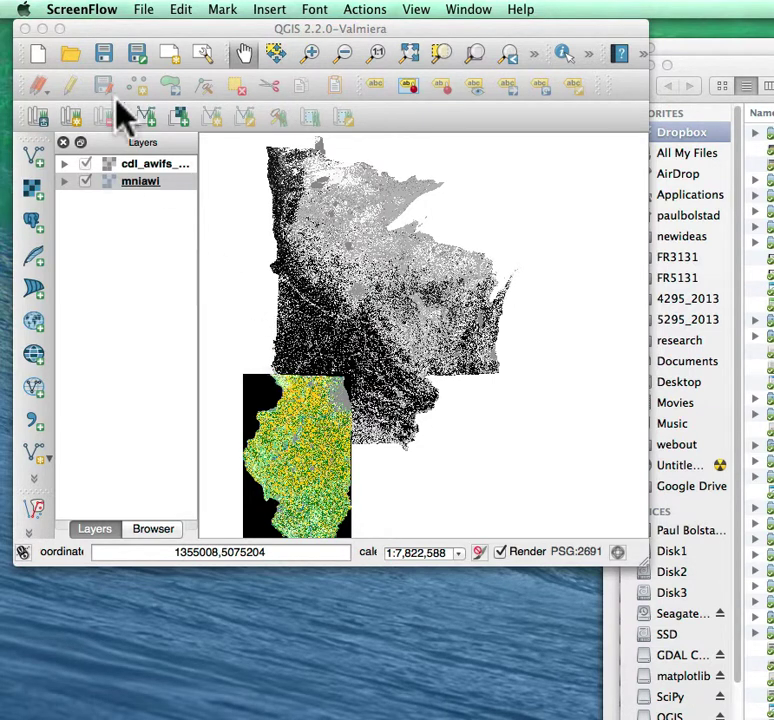
In Project Properties, enable on-the-fly CRS transformation with NAD83 / UTM zone 15N as project CRS.
{"action": "left_click", "coordinate": [124, 28]}
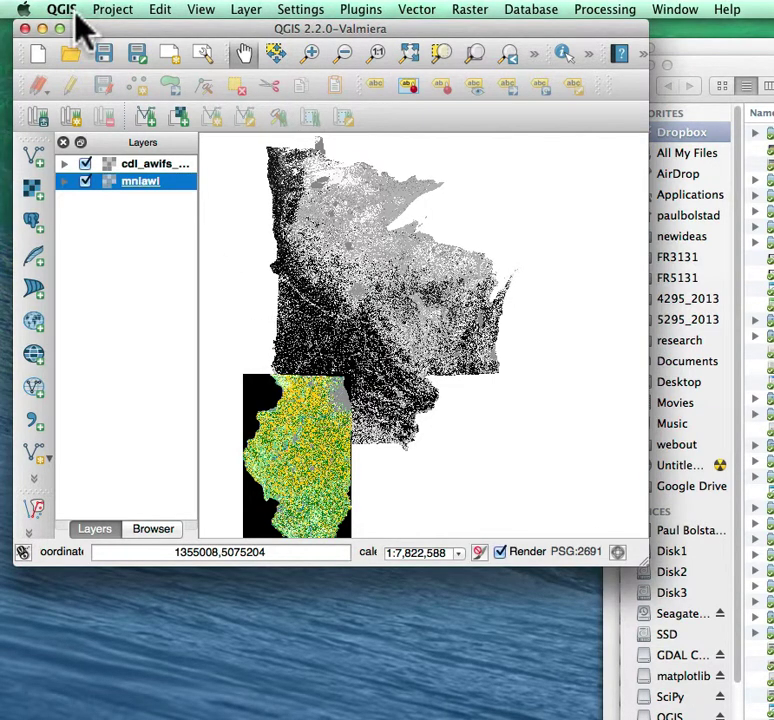
{"action": "left_click", "coordinate": [77, 11]}
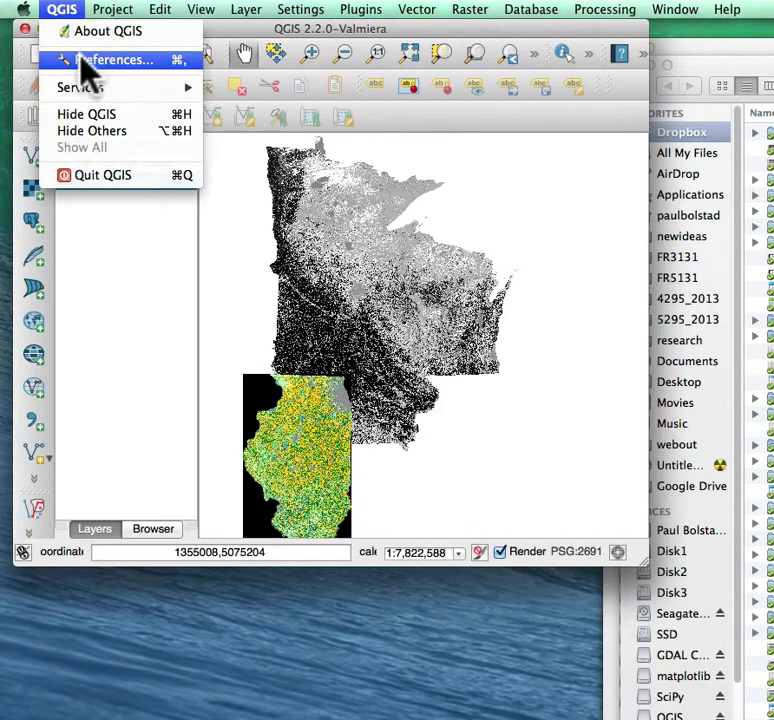
{"action": "mouse_move", "coordinate": [116, 20]}
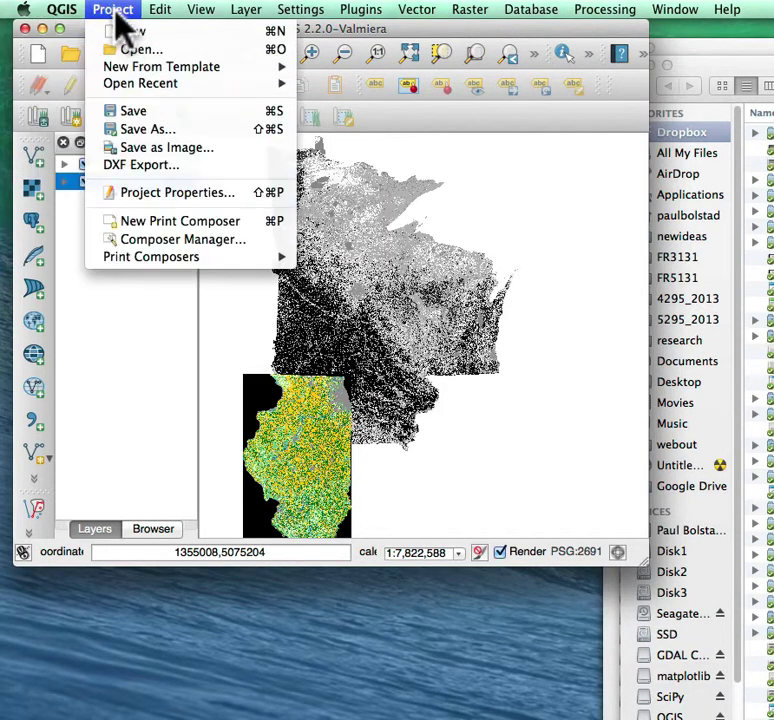
{"action": "left_click", "coordinate": [155, 194]}
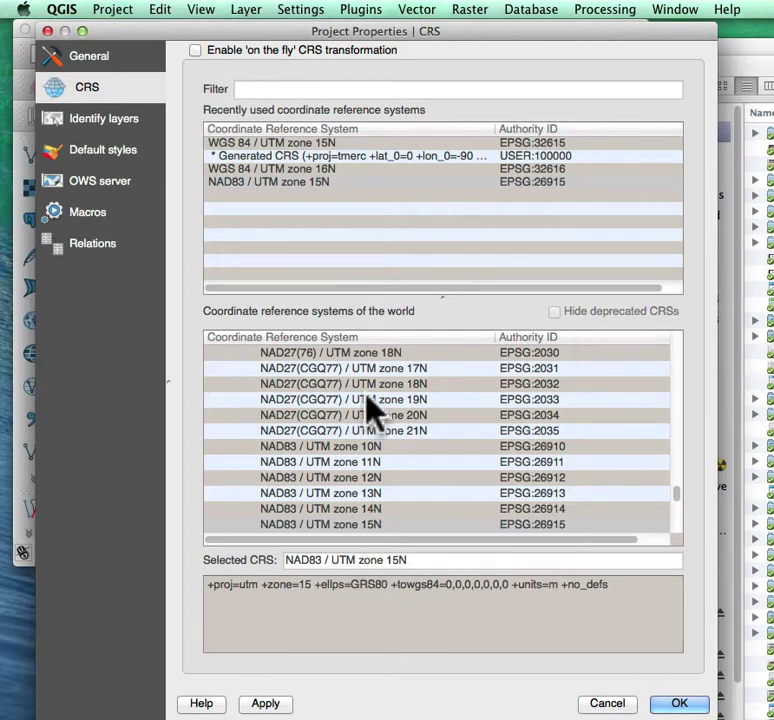
{"action": "left_click", "coordinate": [196, 51]}
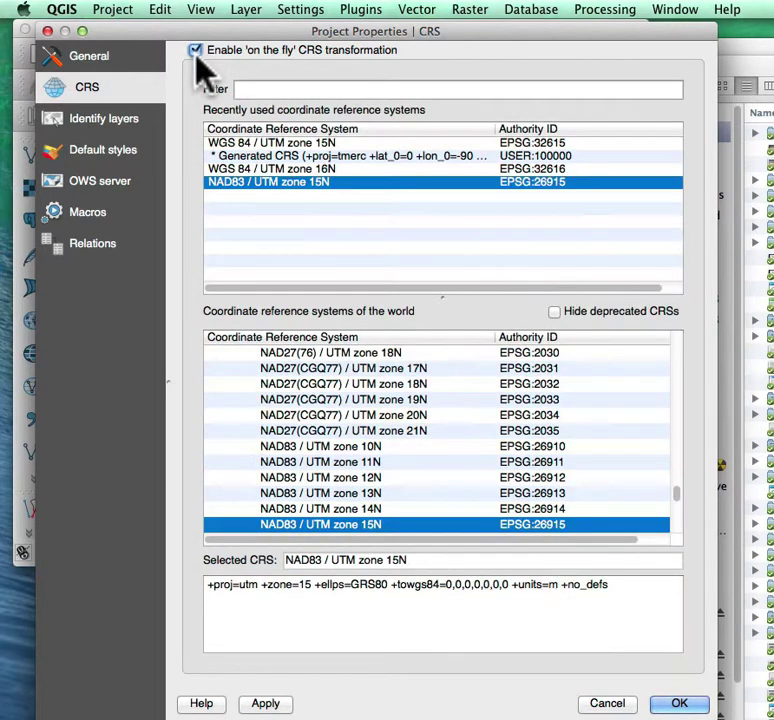
{"action": "left_click", "coordinate": [680, 704]}
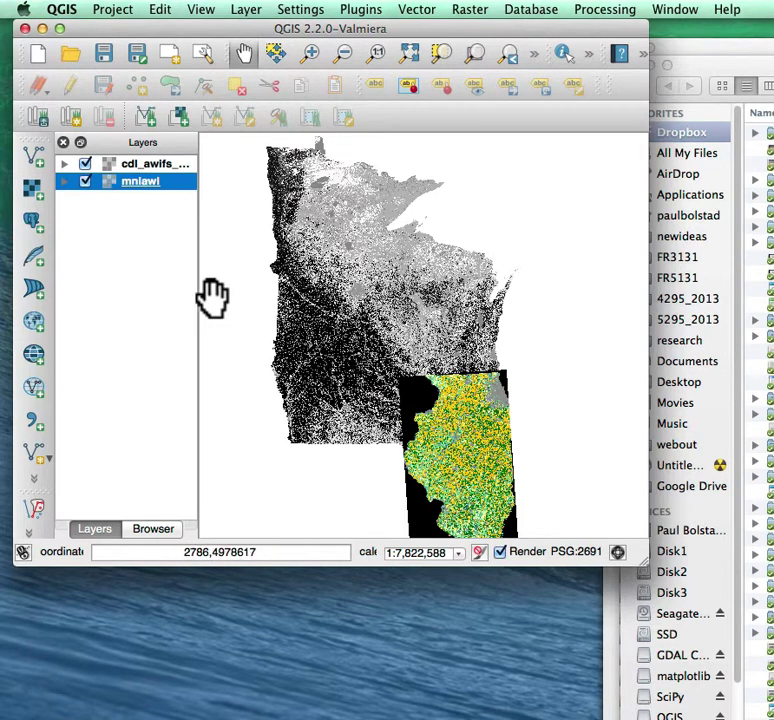
{"action": "left_click", "coordinate": [160, 167]}
{"action": "right_click", "coordinate": [160, 166]}
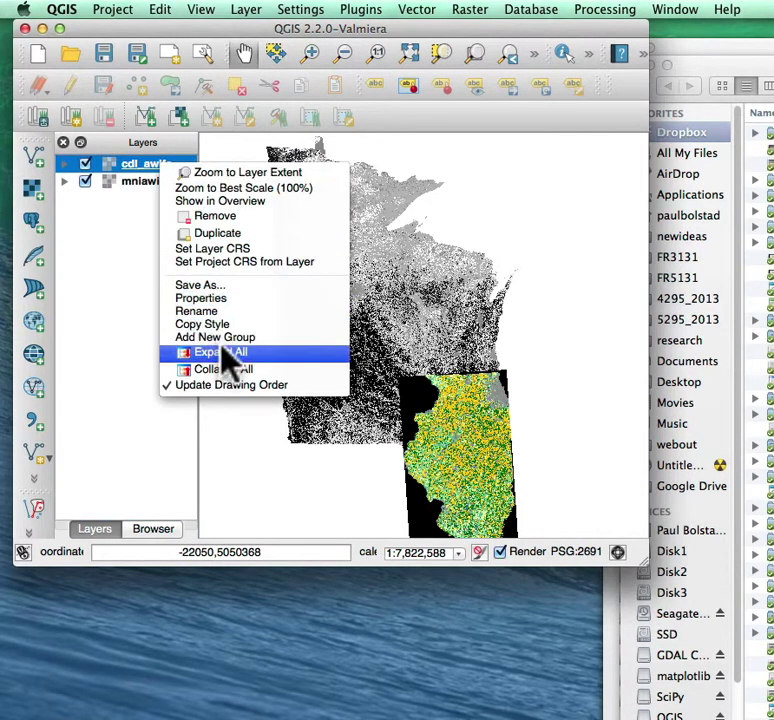
{"action": "left_click", "coordinate": [215, 298]}
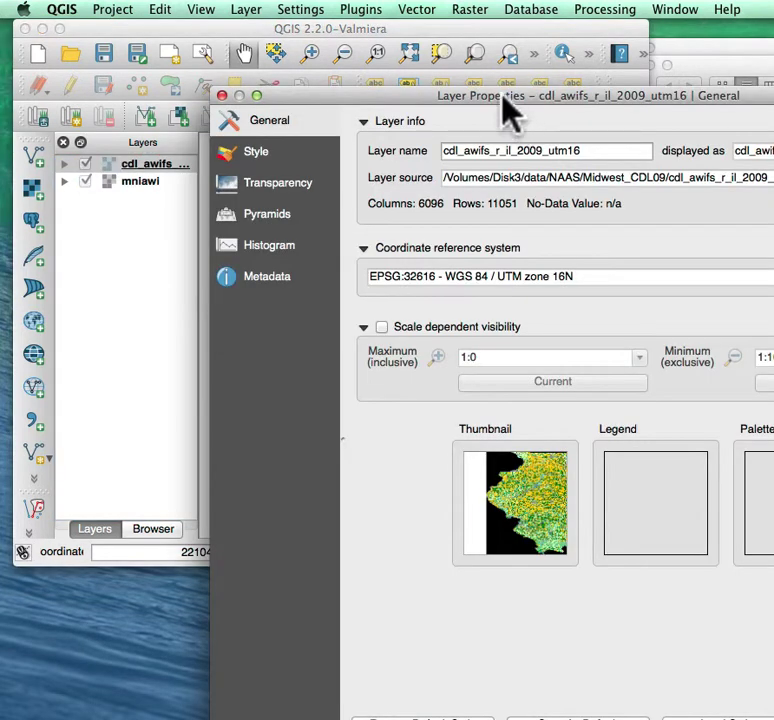
{"action": "left_click_drag", "start_coordinate": [503, 97], "coordinate": [333, 54]}
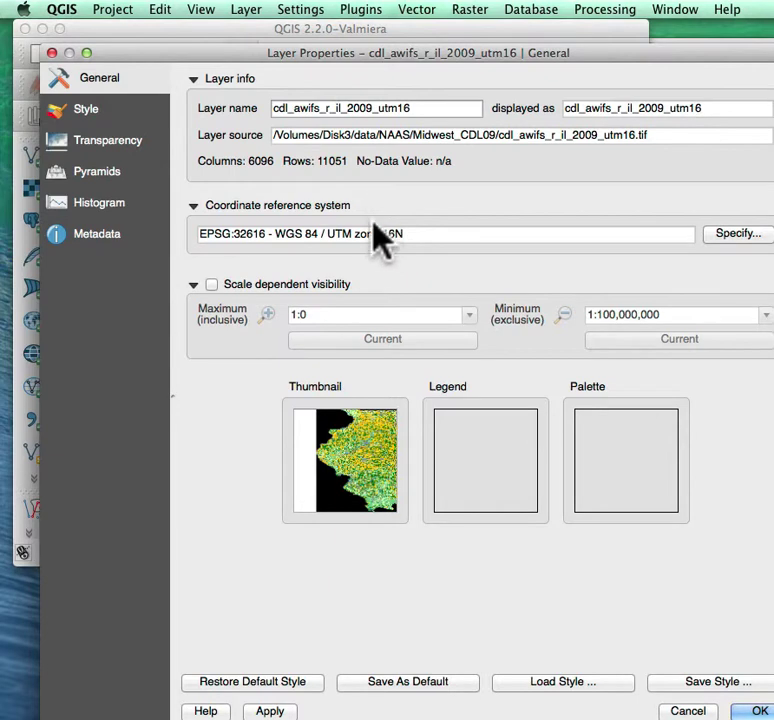
{"action": "left_click", "coordinate": [52, 52]}
{"action": "left_click", "coordinate": [142, 182]}
{"action": "right_click", "coordinate": [142, 186]}
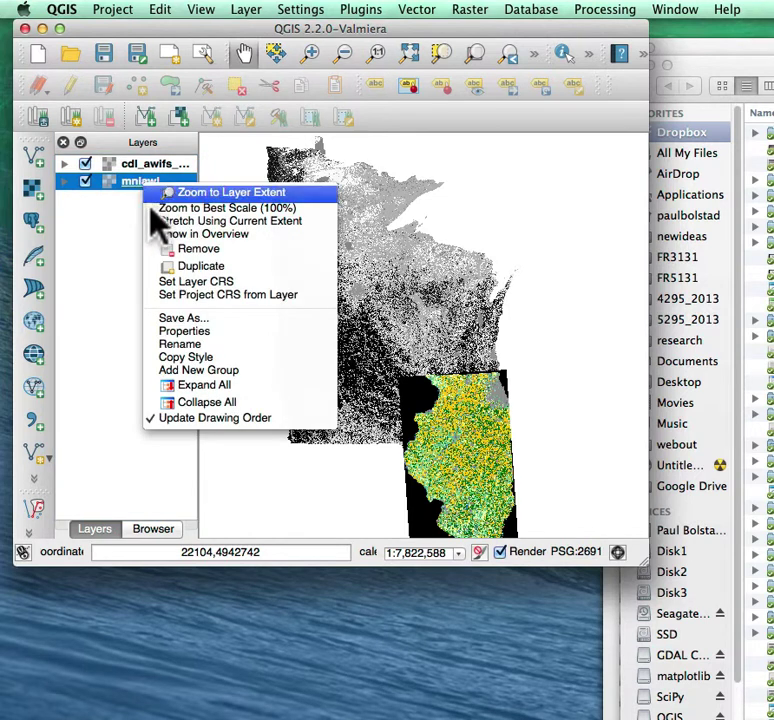
{"action": "left_click", "coordinate": [192, 330]}
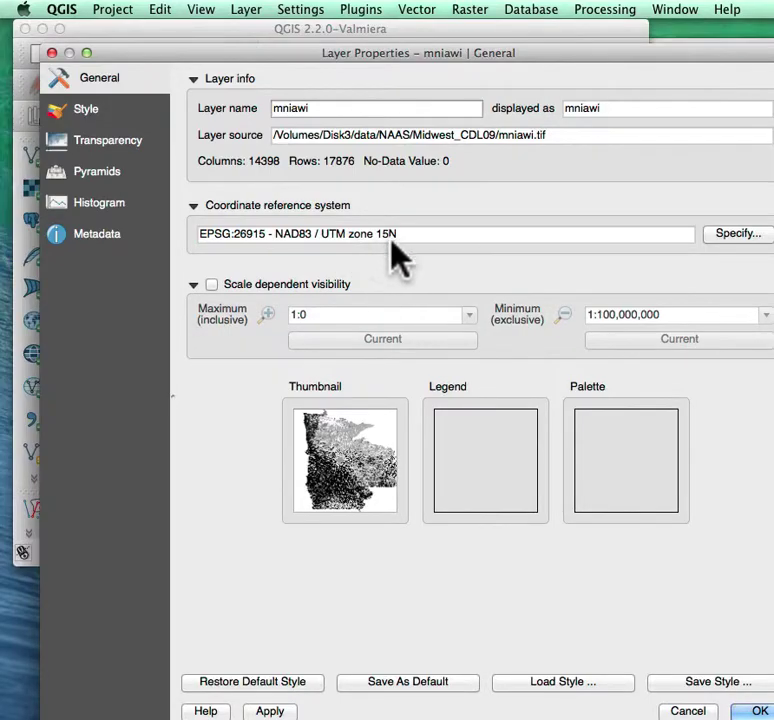
{"action": "left_click", "coordinate": [51, 54]}
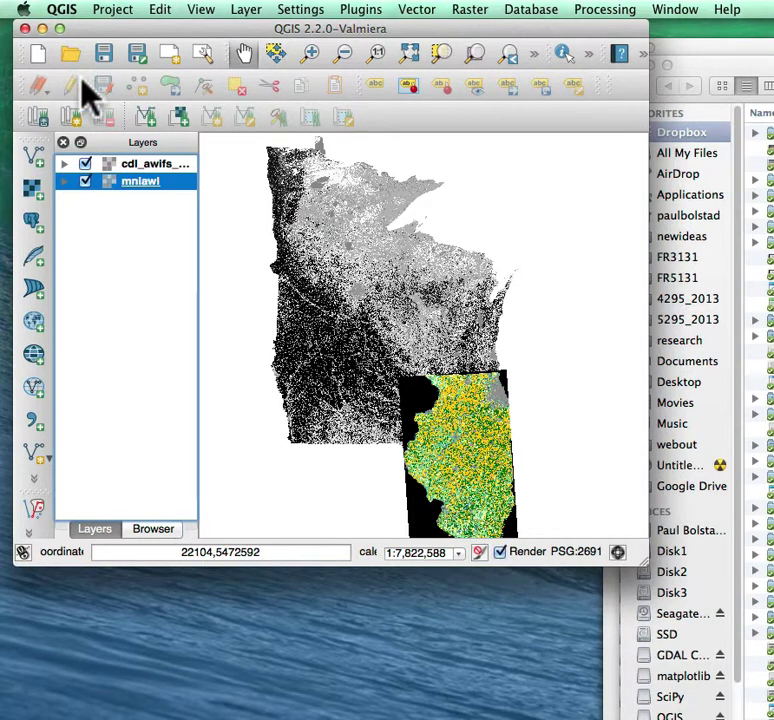
{"action": "left_click", "coordinate": [114, 12]}
{"action": "left_click", "coordinate": [184, 190]}
{"action": "left_click", "coordinate": [195, 51]}
{"action": "left_click", "coordinate": [195, 52]}
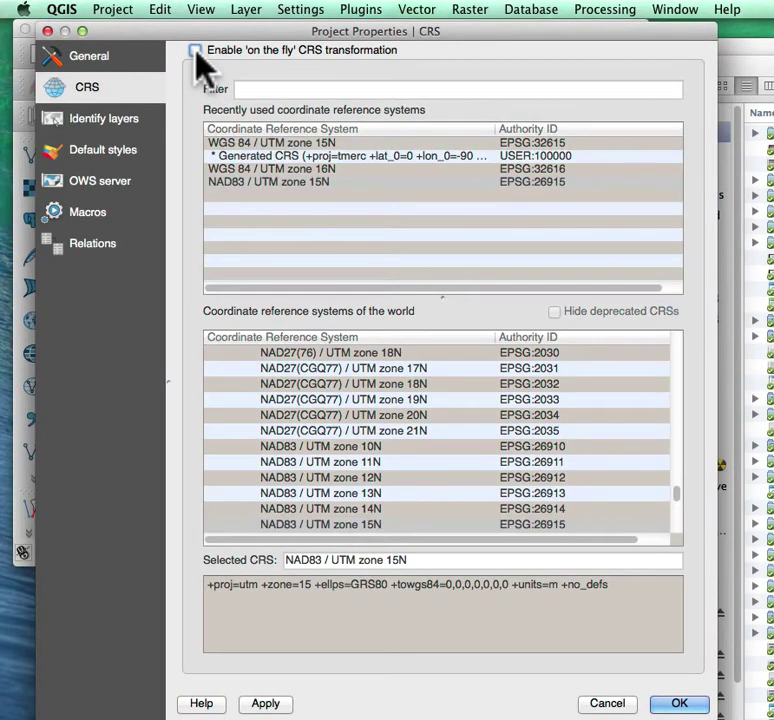
{"action": "left_click", "coordinate": [47, 31]}
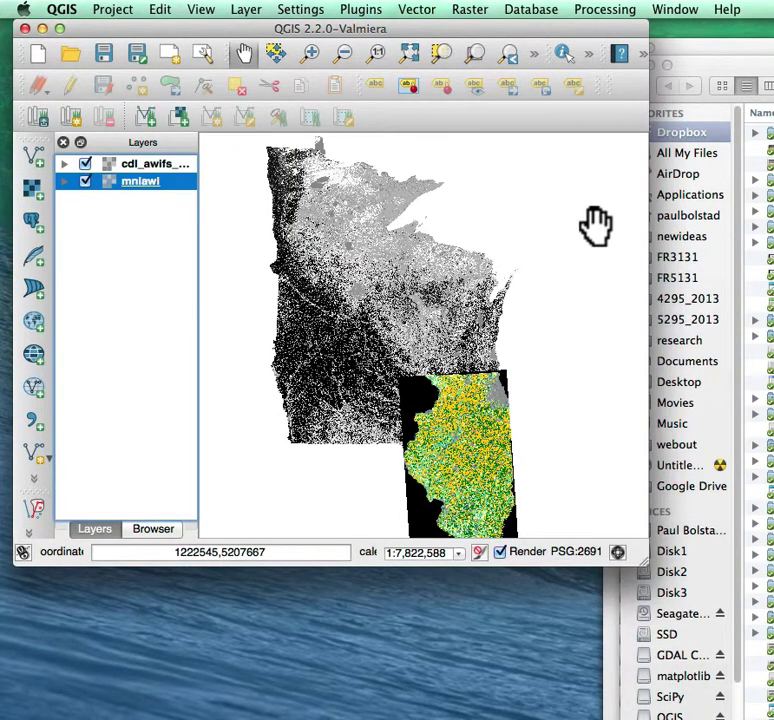
Open Raster > Projections > Warp (Reproject) with cdl_awifs_r_il_2009_utm16 as the input raster.
{"action": "left_click", "coordinate": [470, 12]}
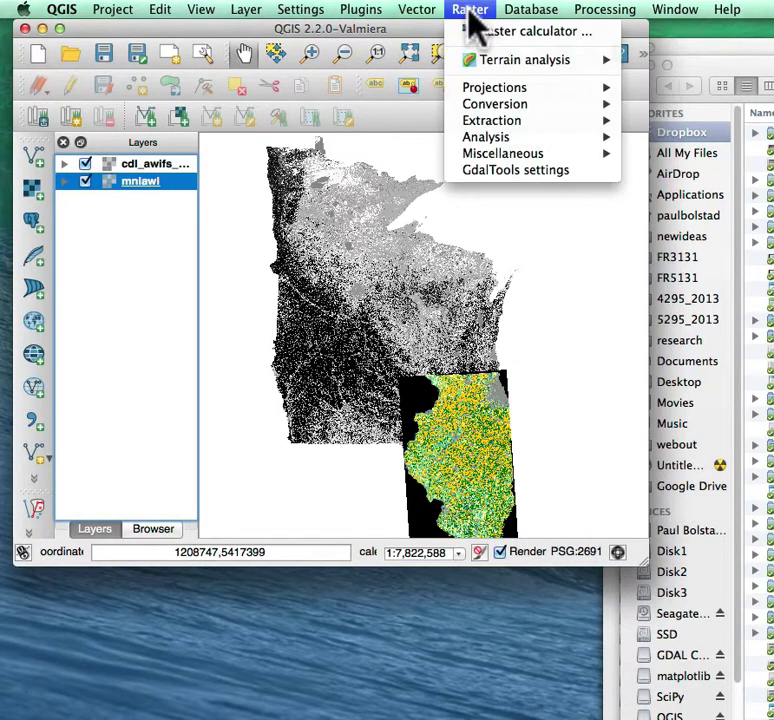
{"action": "mouse_move", "coordinate": [492, 88]}
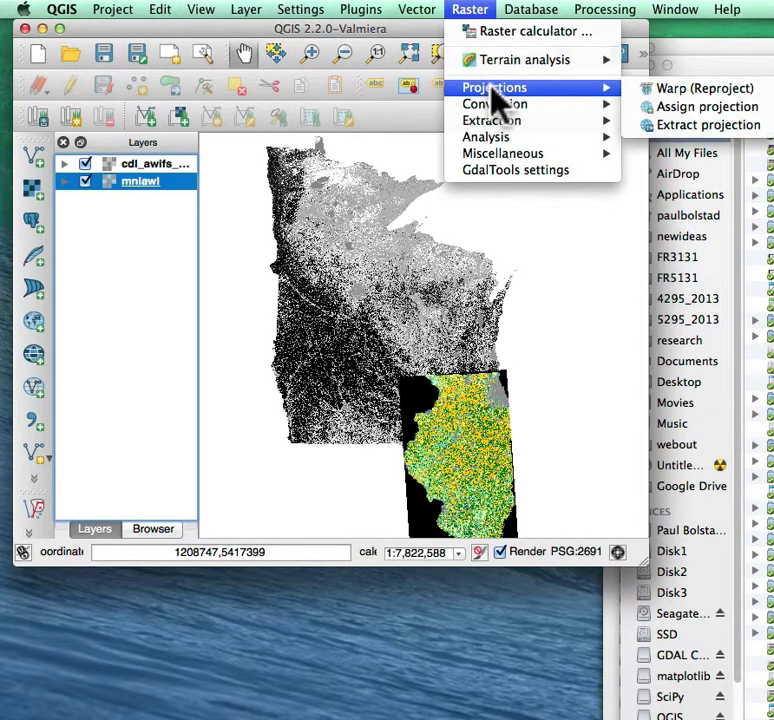
{"action": "left_click", "coordinate": [655, 89]}
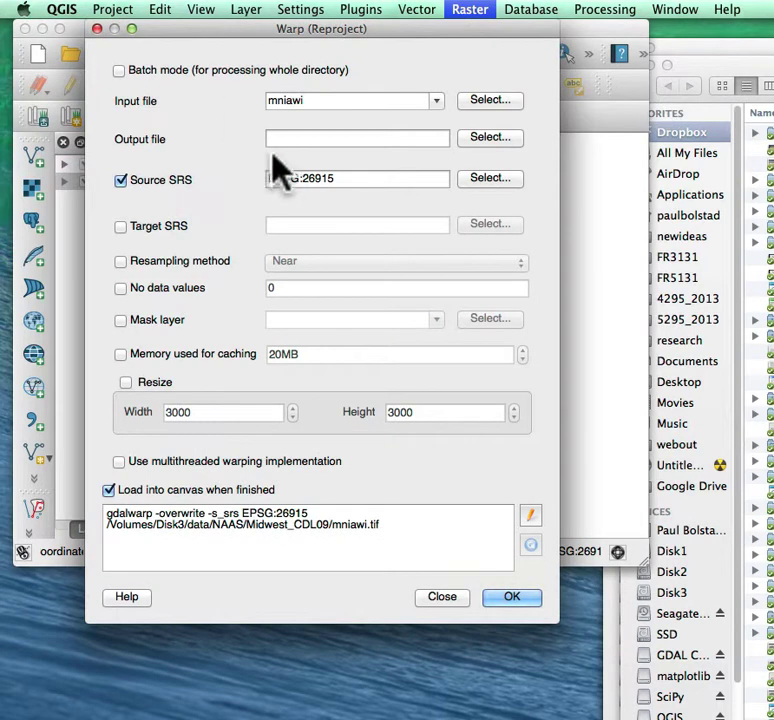
{"action": "left_click", "coordinate": [436, 100]}
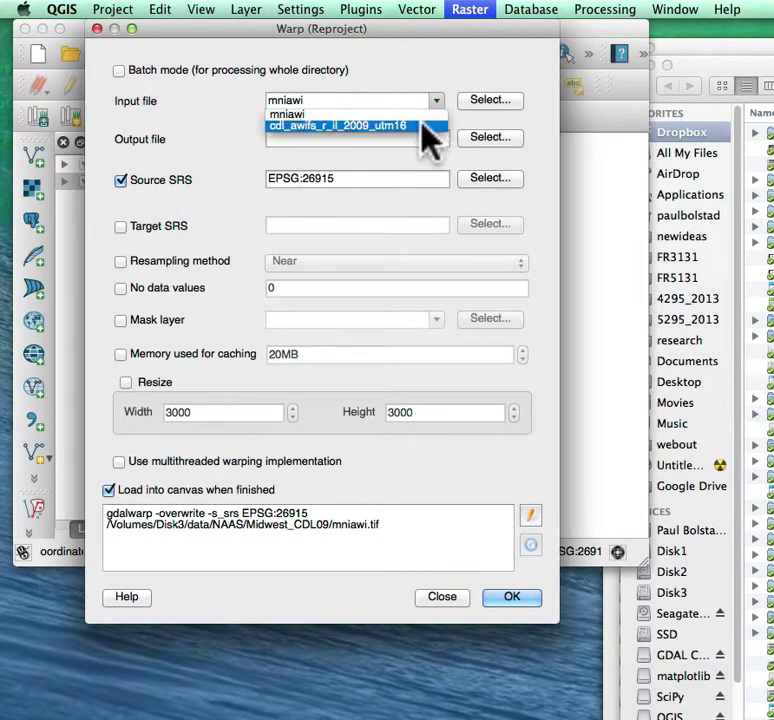
{"action": "left_click", "coordinate": [421, 128]}
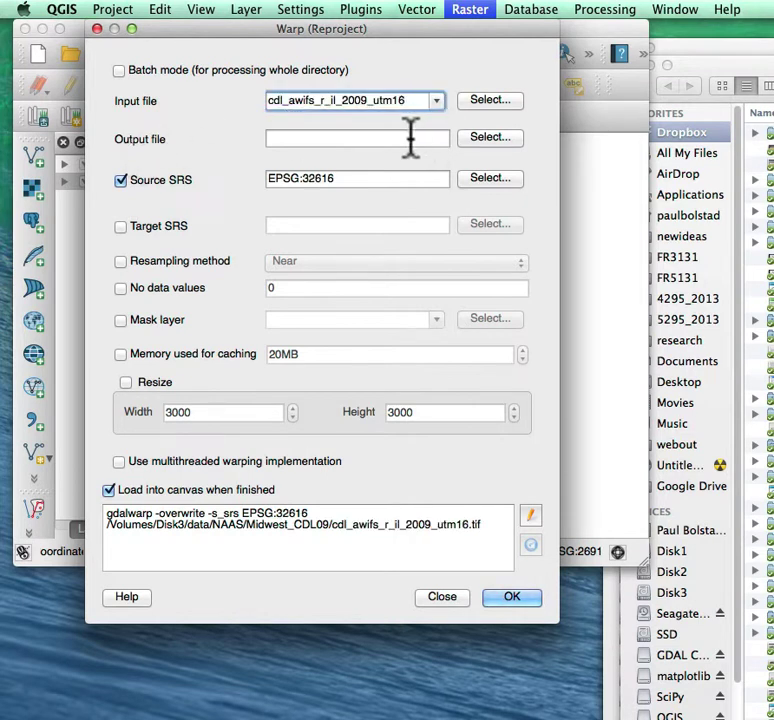
Save the warp output as GeoTIFF ilutm15.tif in the Midwest_CDL09 folder.
{"action": "left_click", "coordinate": [481, 140]}
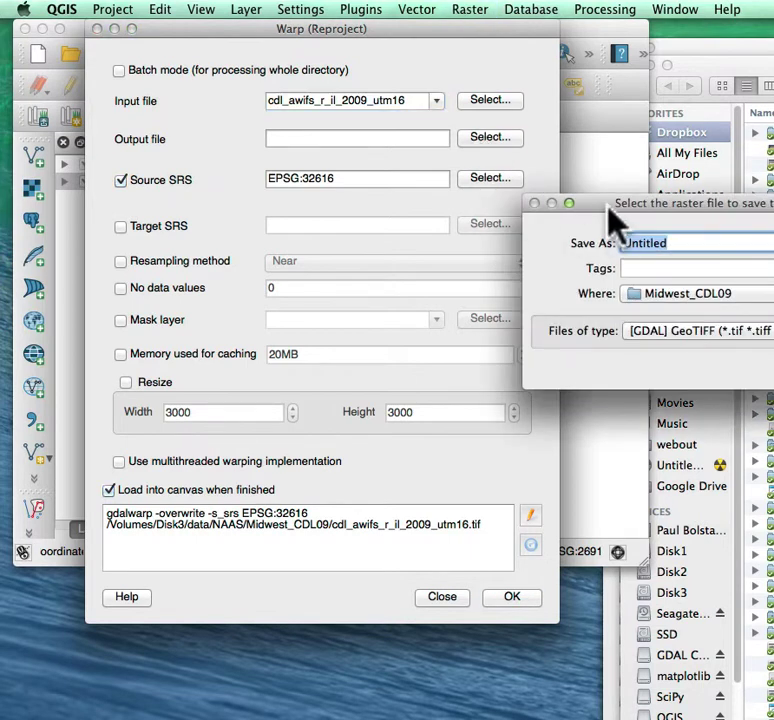
{"action": "left_click_drag", "start_coordinate": [607, 205], "coordinate": [236, 211]}
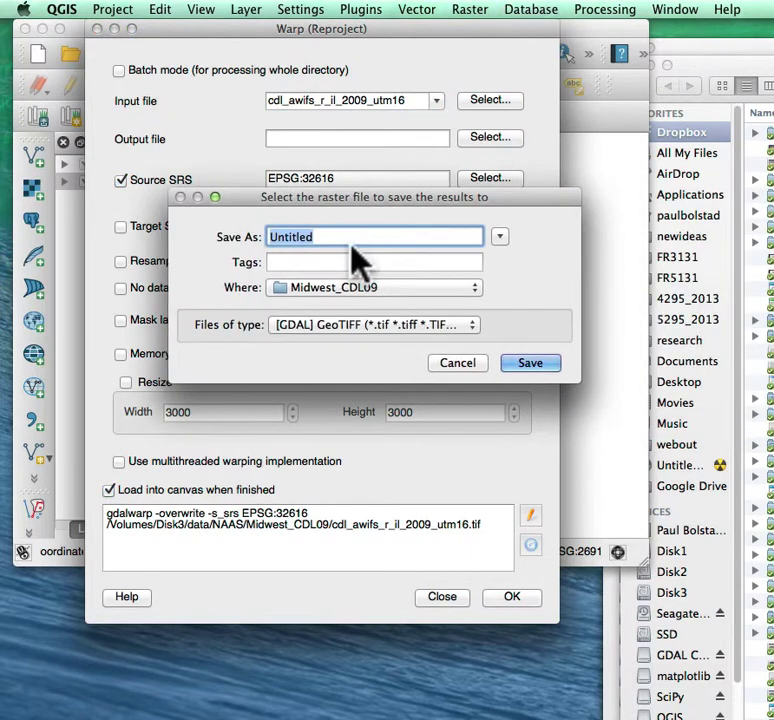
{"action": "type", "text": "il"}
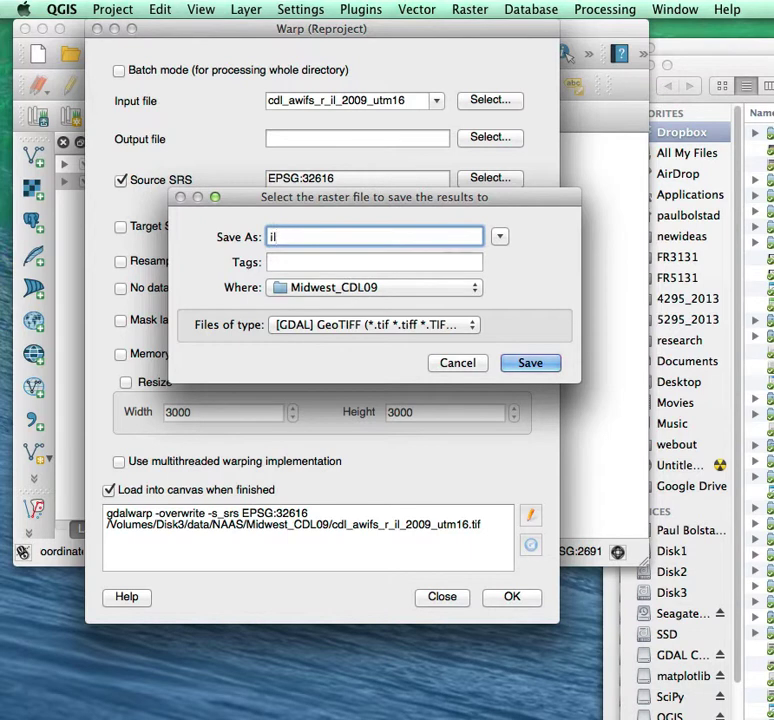
{"action": "type", "text": "utm15"}
{"action": "left_click", "coordinate": [378, 325]}
{"action": "left_click", "coordinate": [386, 330]}
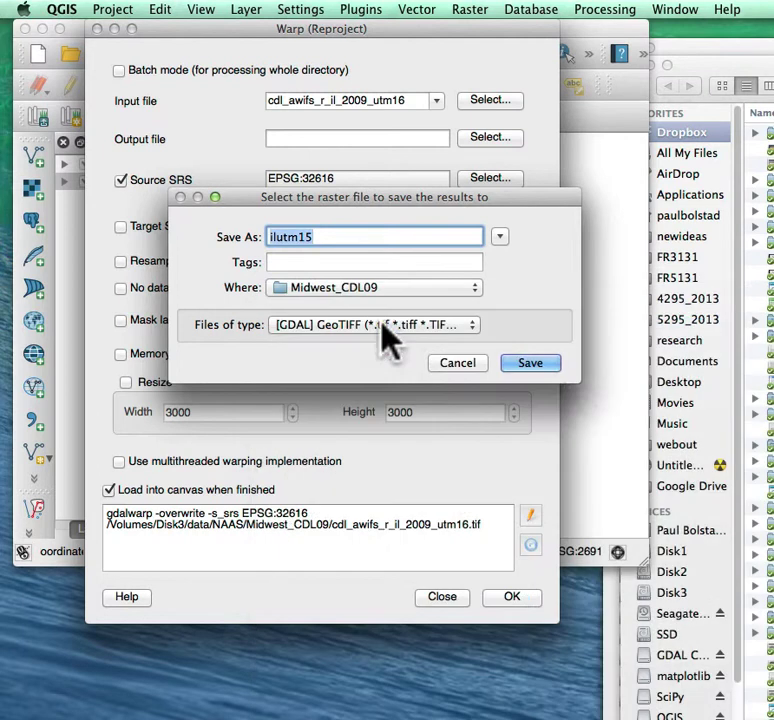
{"action": "left_click", "coordinate": [544, 378]}
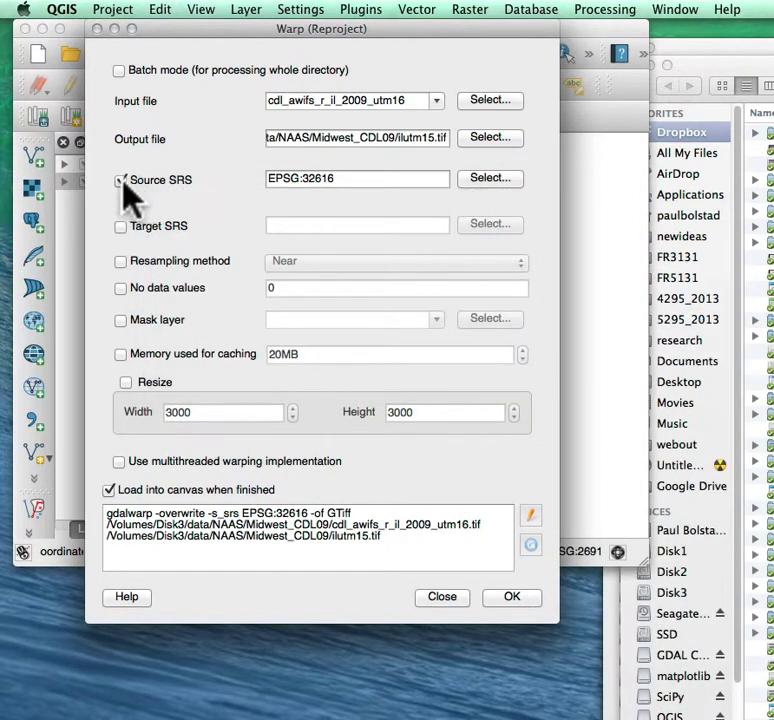
Set the source SRS to WGS 84 / UTM zone 16N (EPSG:32616).
{"action": "left_click", "coordinate": [488, 180]}
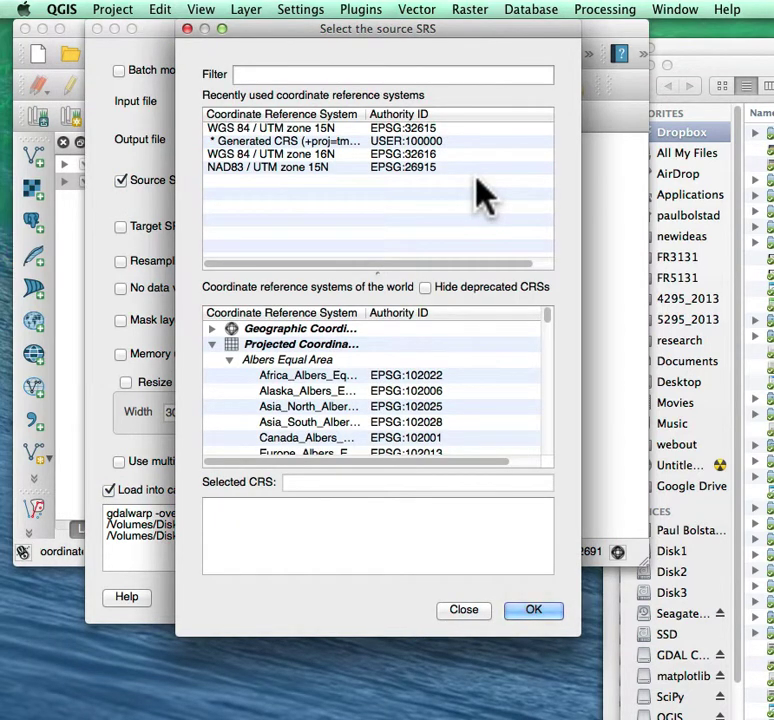
{"action": "left_click", "coordinate": [282, 157]}
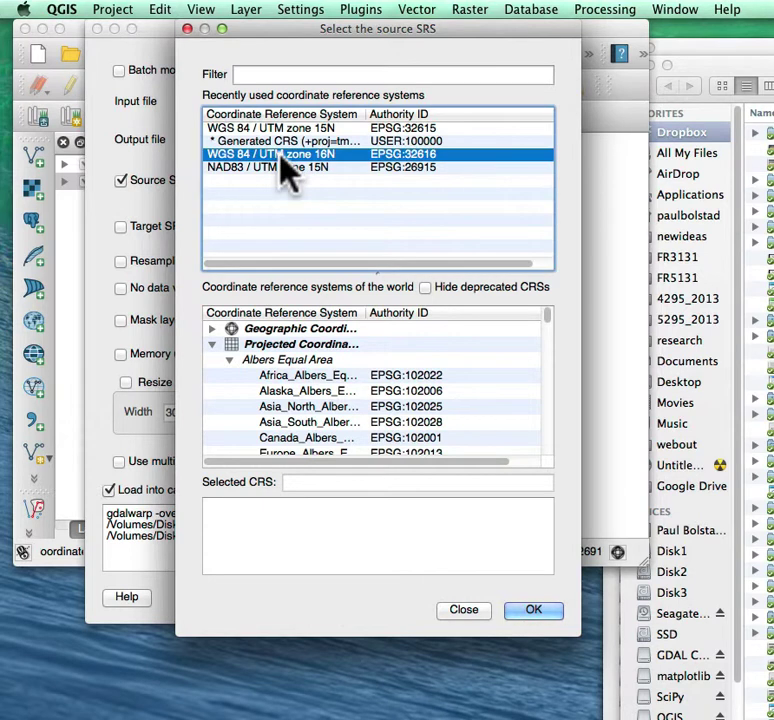
{"action": "left_click", "coordinate": [412, 160]}
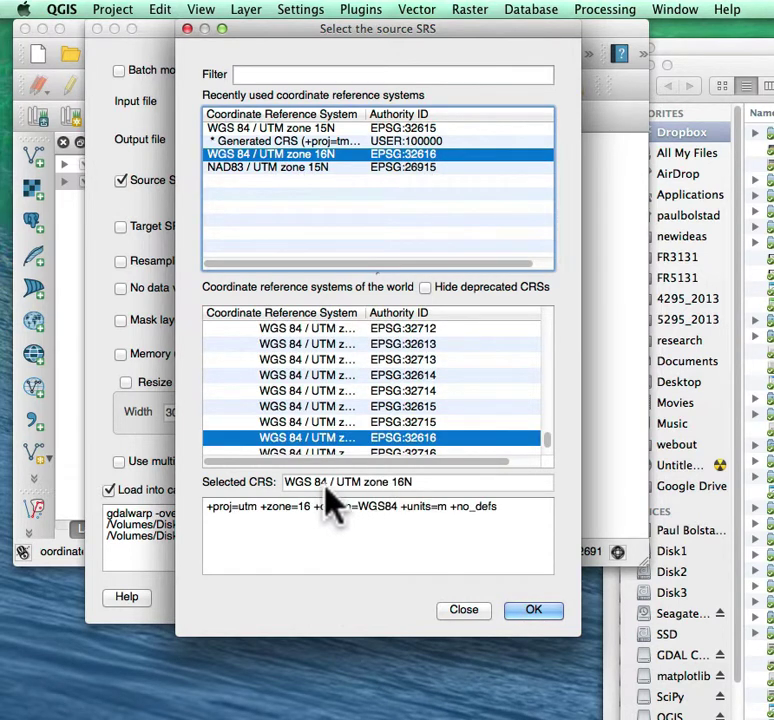
{"action": "left_click", "coordinate": [538, 610]}
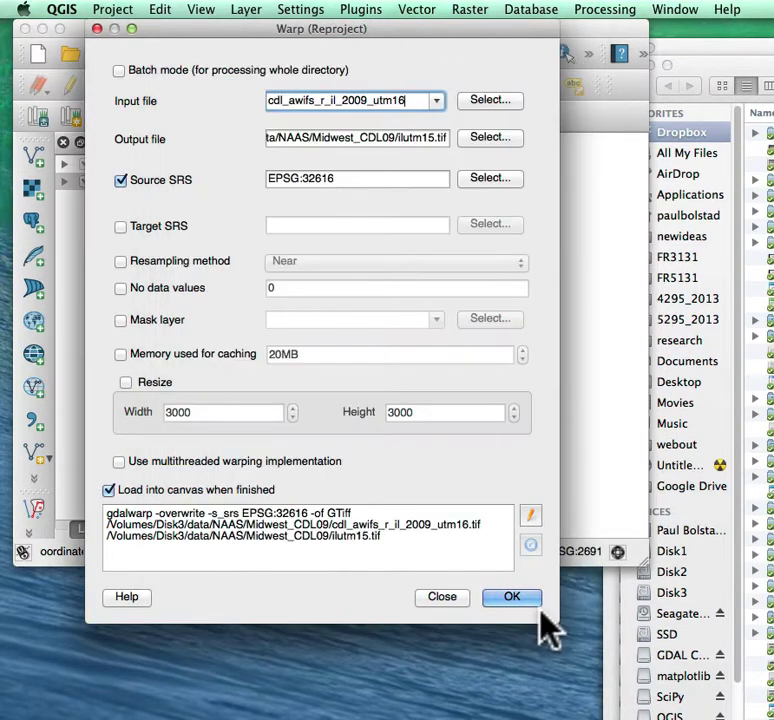
Enable a target SRS and pick NAD83 / UTM zone 15N.
{"action": "left_click", "coordinate": [120, 226]}
{"action": "left_click", "coordinate": [491, 224]}
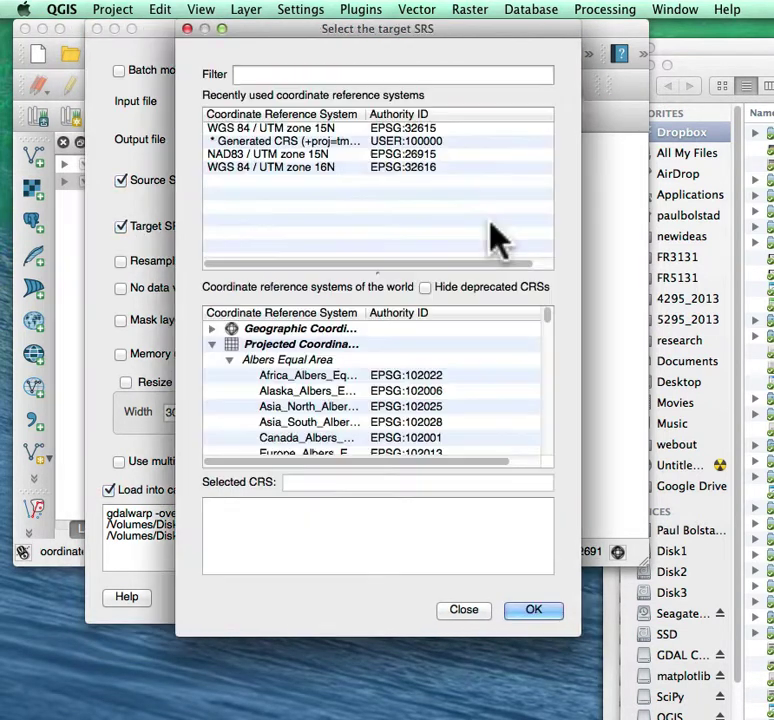
{"action": "left_click", "coordinate": [315, 155]}
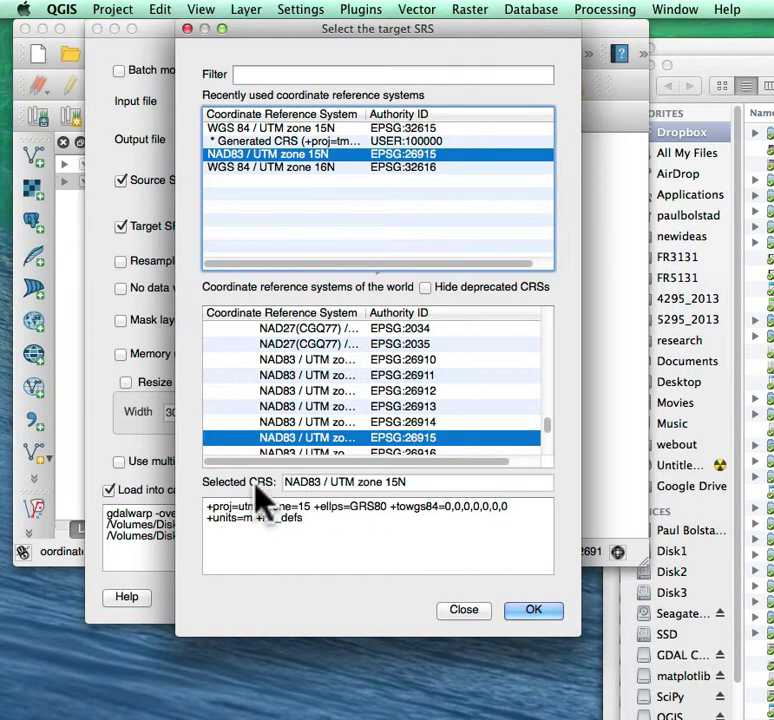
Confirm target EPSG:26915 and enable nearest resampling with nodata value 0.
{"action": "left_click", "coordinate": [534, 610]}
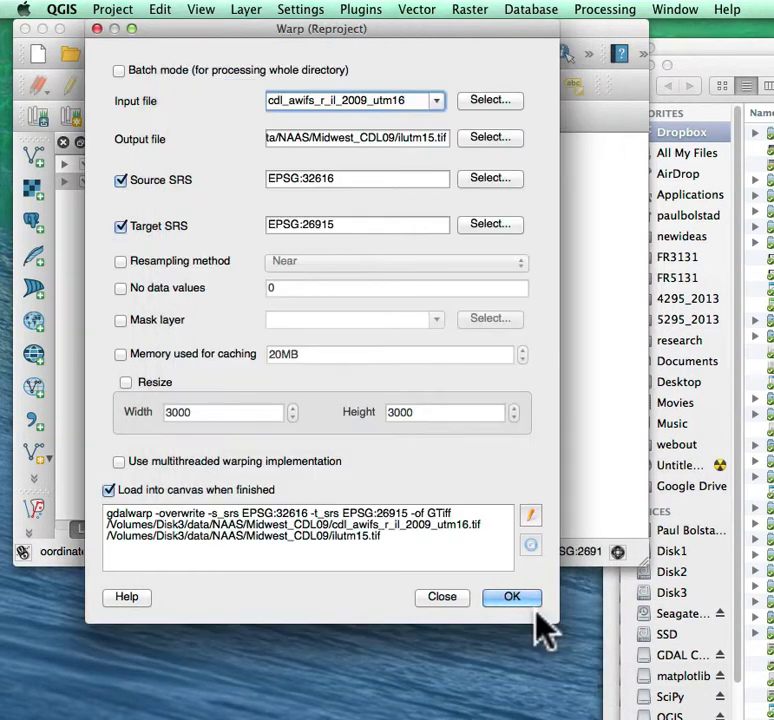
{"action": "left_click", "coordinate": [121, 262]}
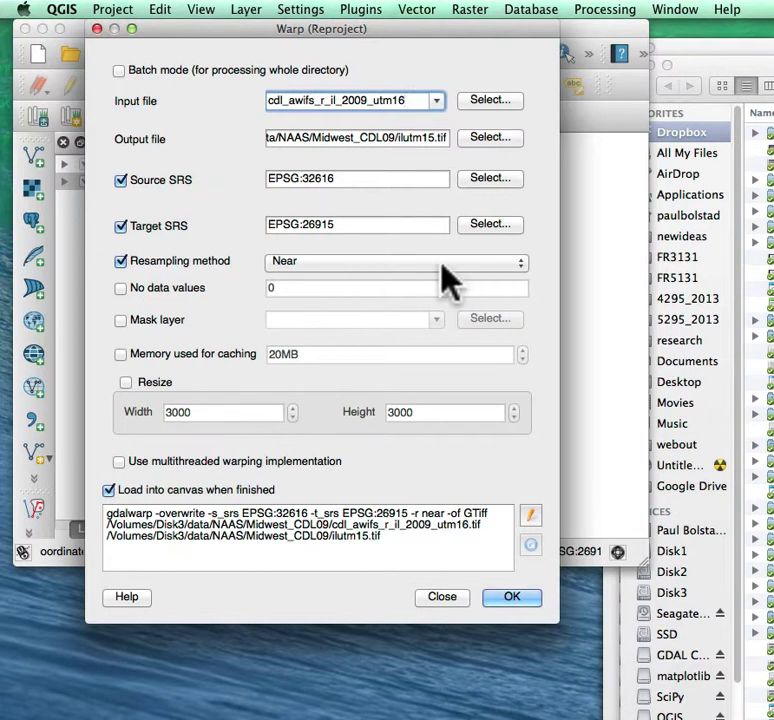
{"action": "left_click", "coordinate": [121, 288]}
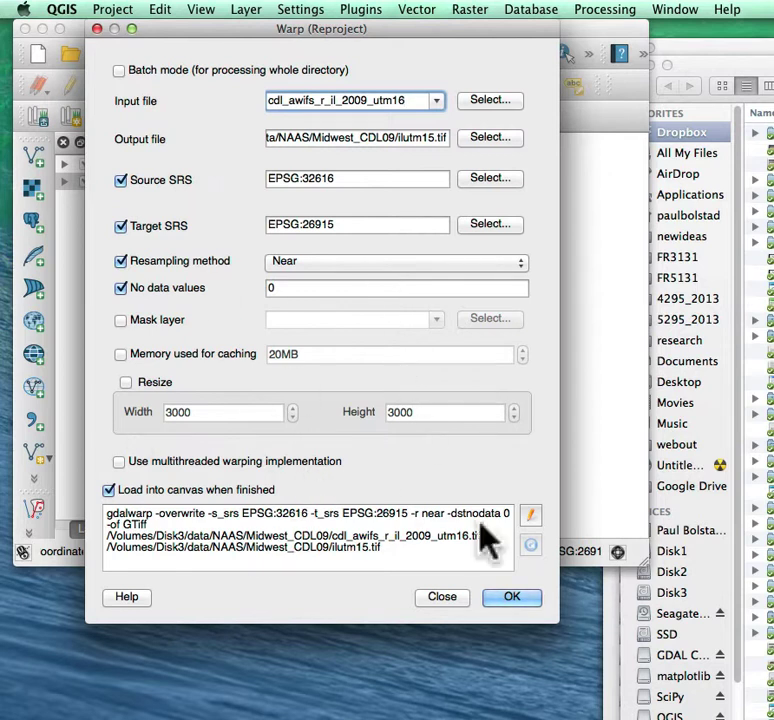
Run the reprojection to ilutm15, dismiss the completion messages, and close the Warp tool.
{"action": "left_click", "coordinate": [514, 600]}
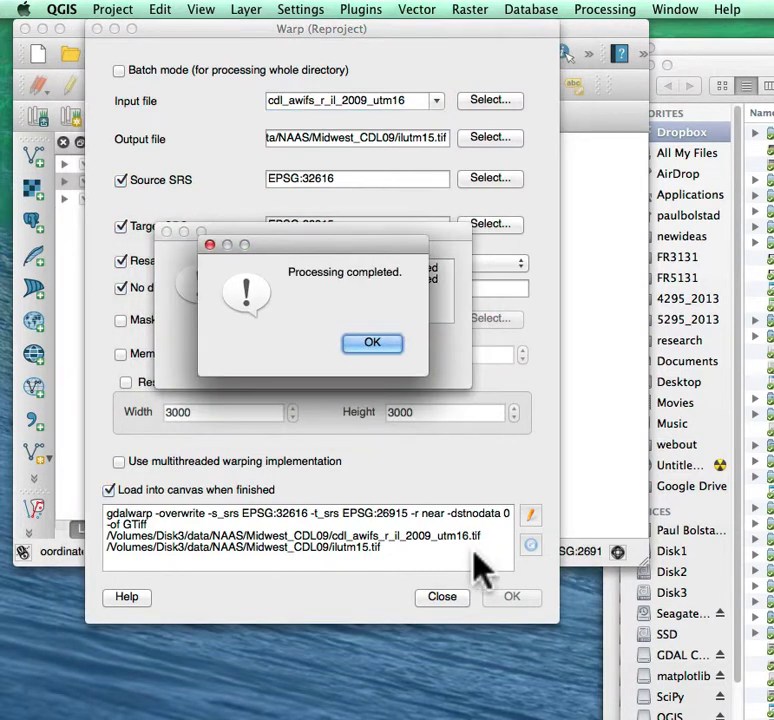
{"action": "left_click", "coordinate": [367, 347]}
{"action": "left_click", "coordinate": [315, 360]}
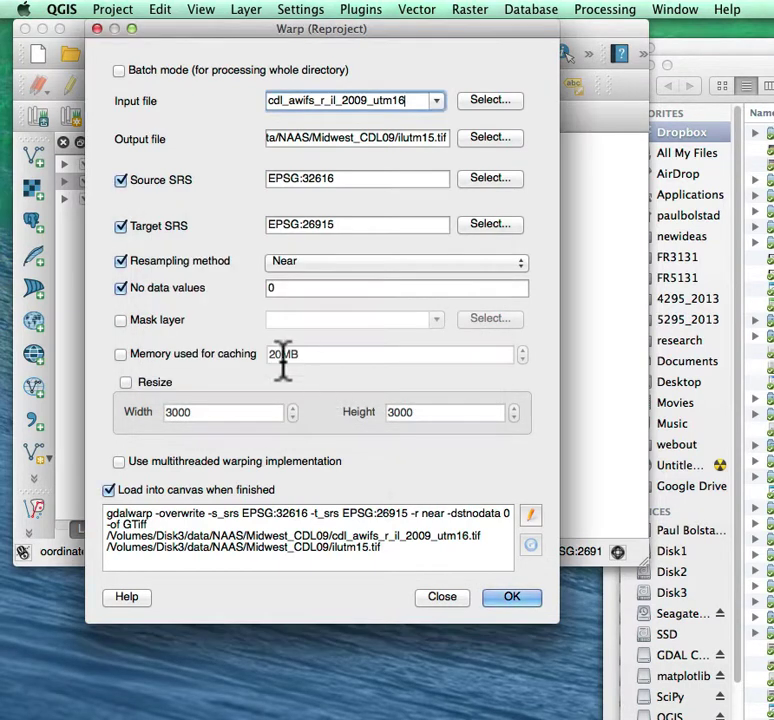
{"action": "left_click", "coordinate": [442, 597]}
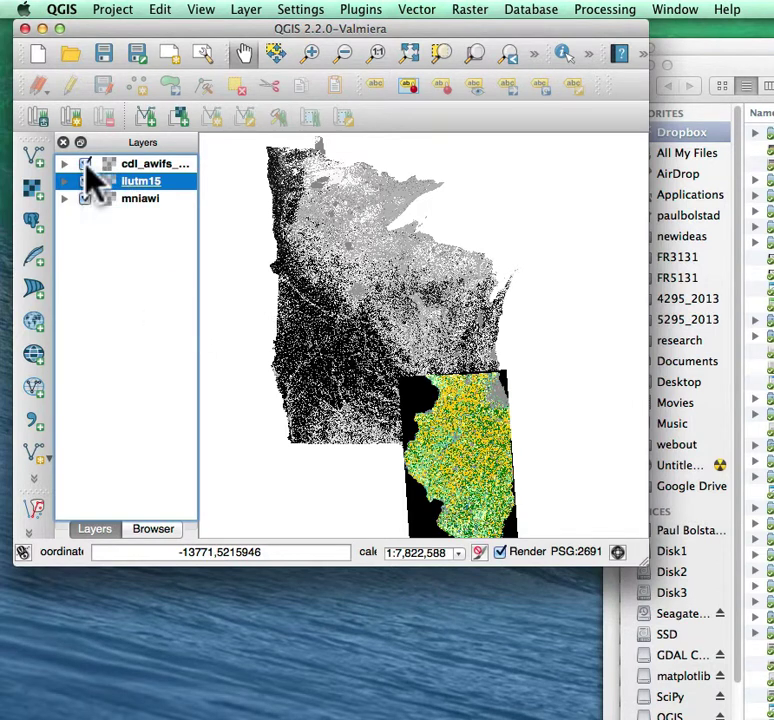
Hide the original cdl_awifs utm16 layer and turn off on-the-fly CRS transformation.
{"action": "left_click", "coordinate": [85, 164]}
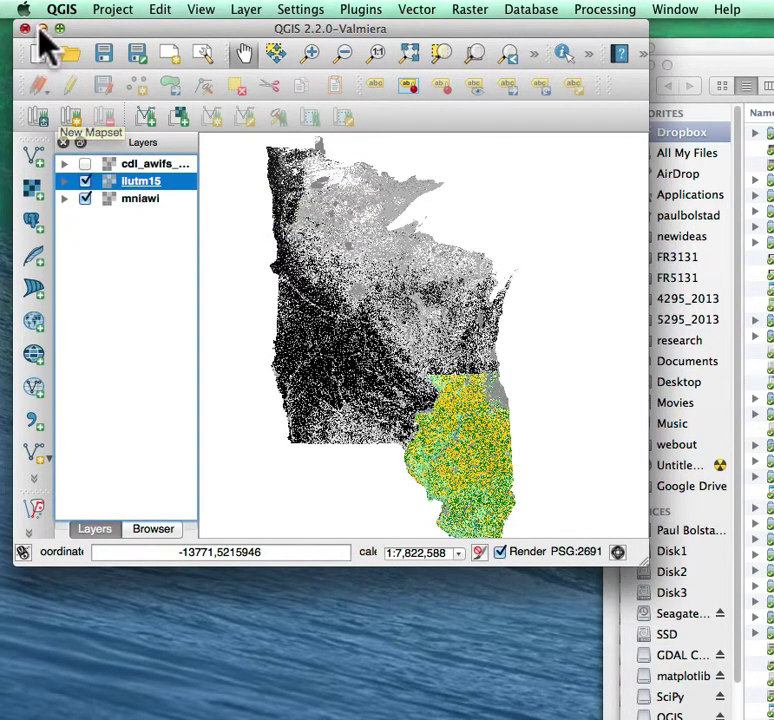
{"action": "left_click", "coordinate": [113, 10]}
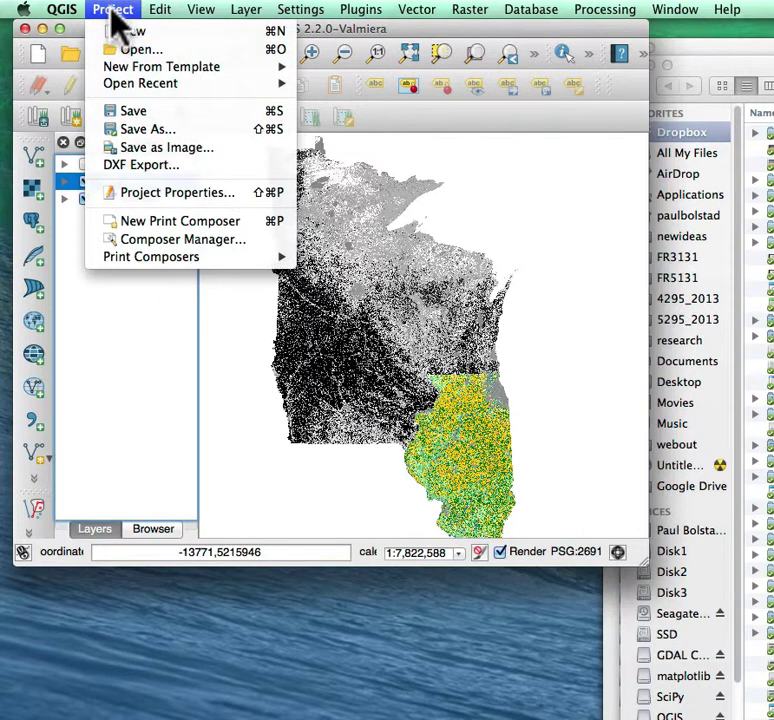
{"action": "left_click", "coordinate": [159, 192]}
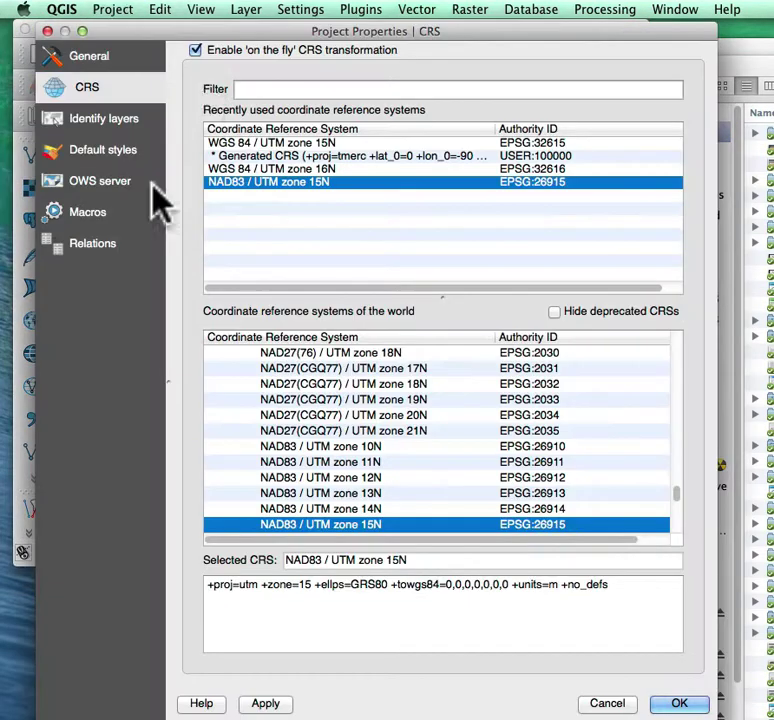
{"action": "left_click", "coordinate": [195, 50]}
{"action": "left_click", "coordinate": [265, 703]}
{"action": "left_click", "coordinate": [46, 31]}
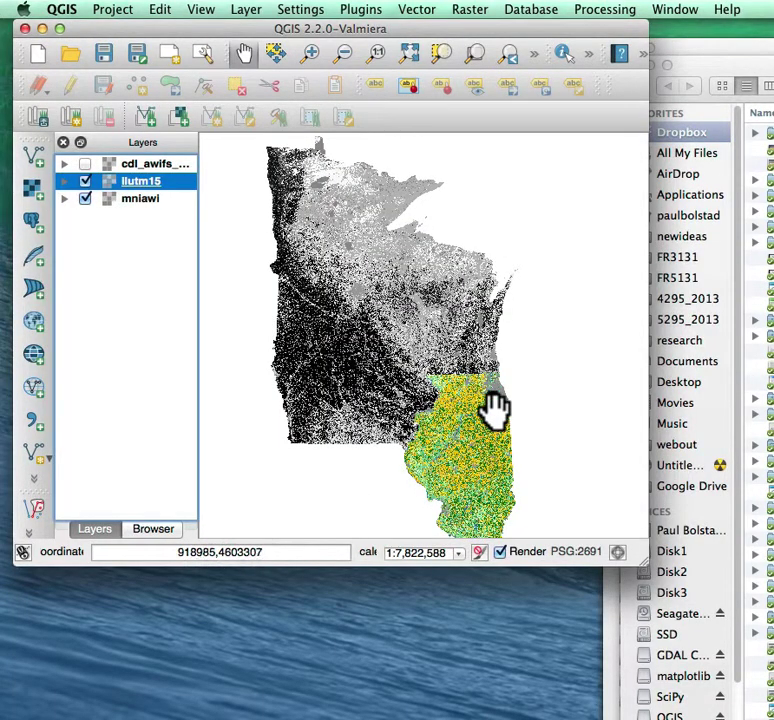